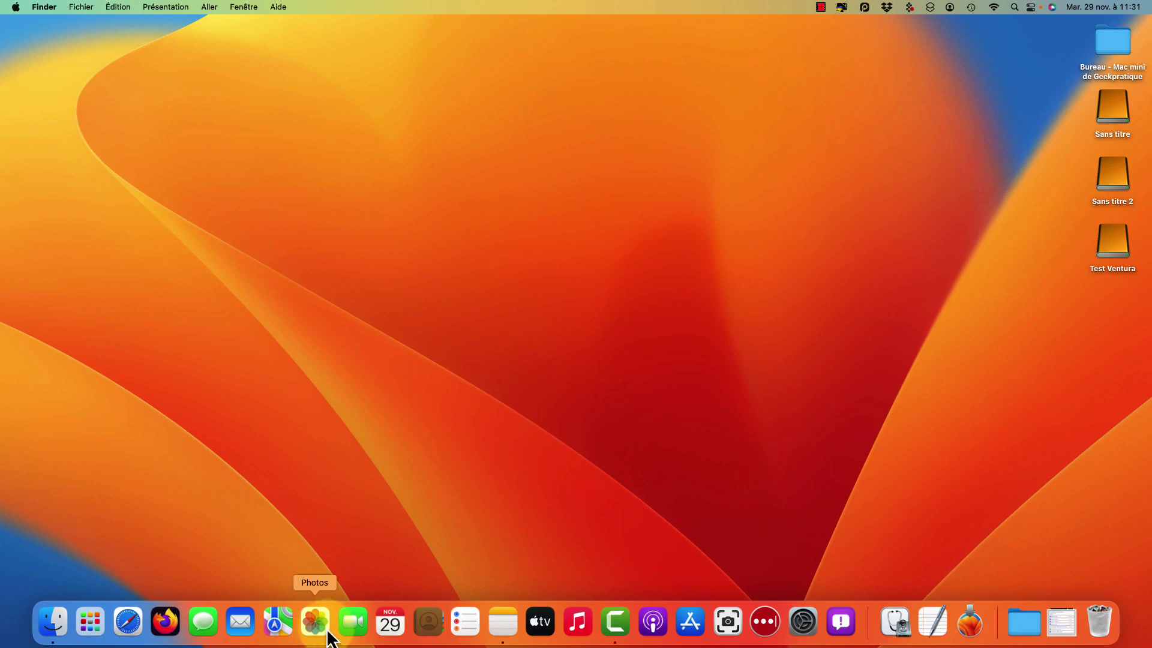
Open Photos, then switch to Finder and locate Photos Library.photoslibrary in the home folder's Images folder.
left_click(320, 637)
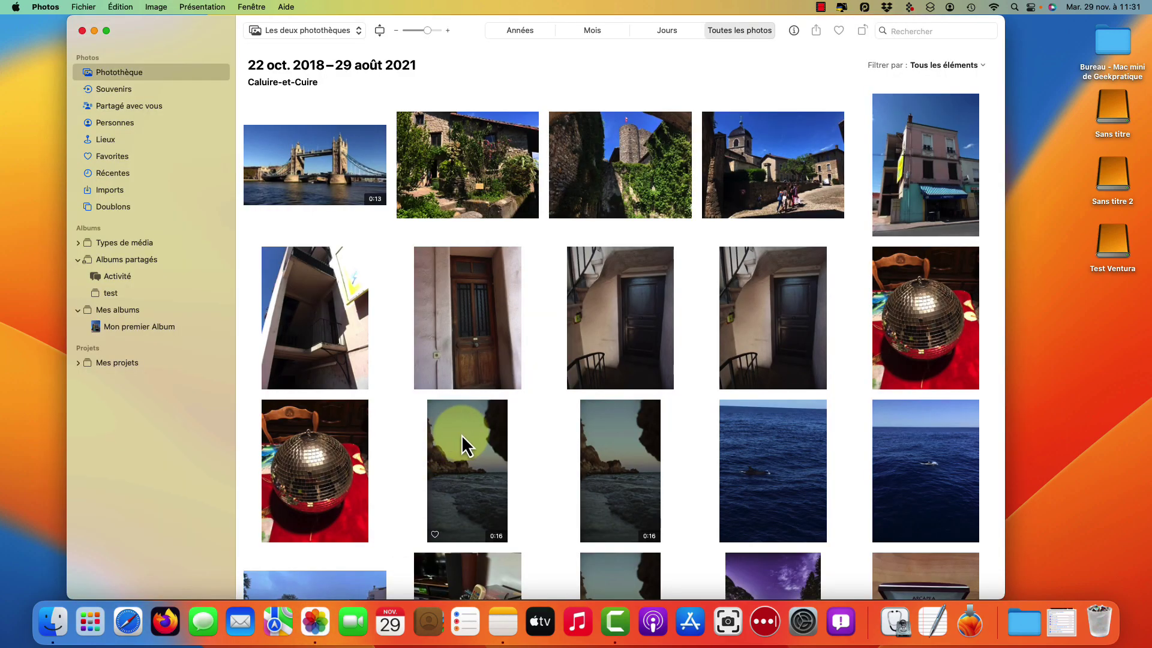
left_click(55, 630)
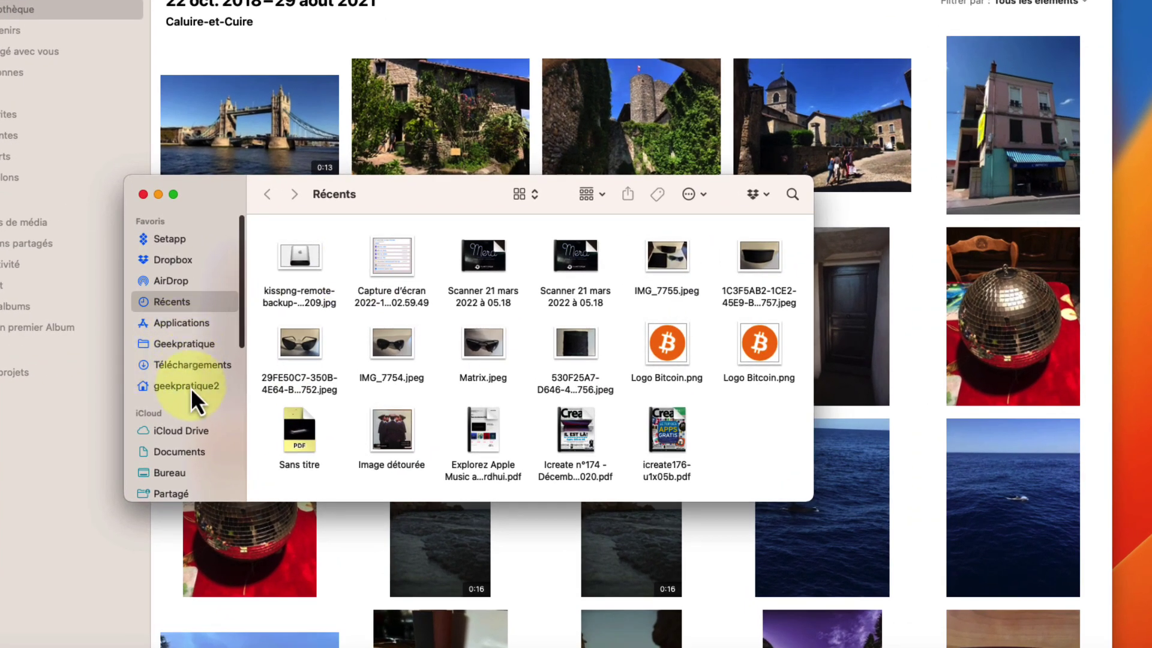
left_click(187, 386)
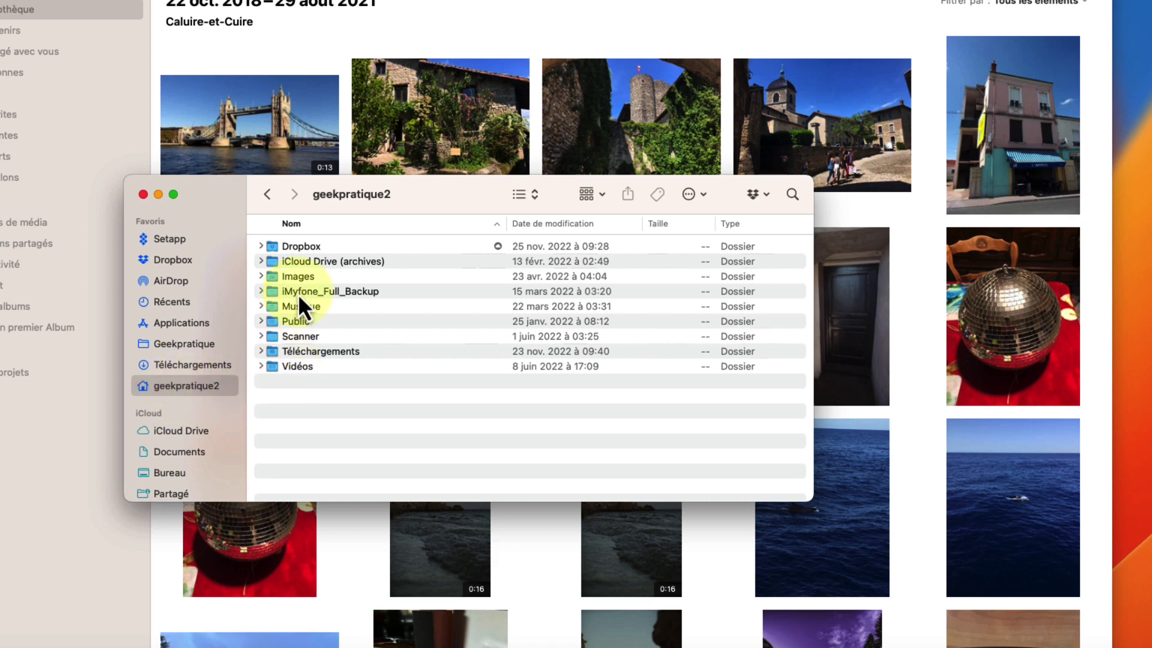
double_click(304, 276)
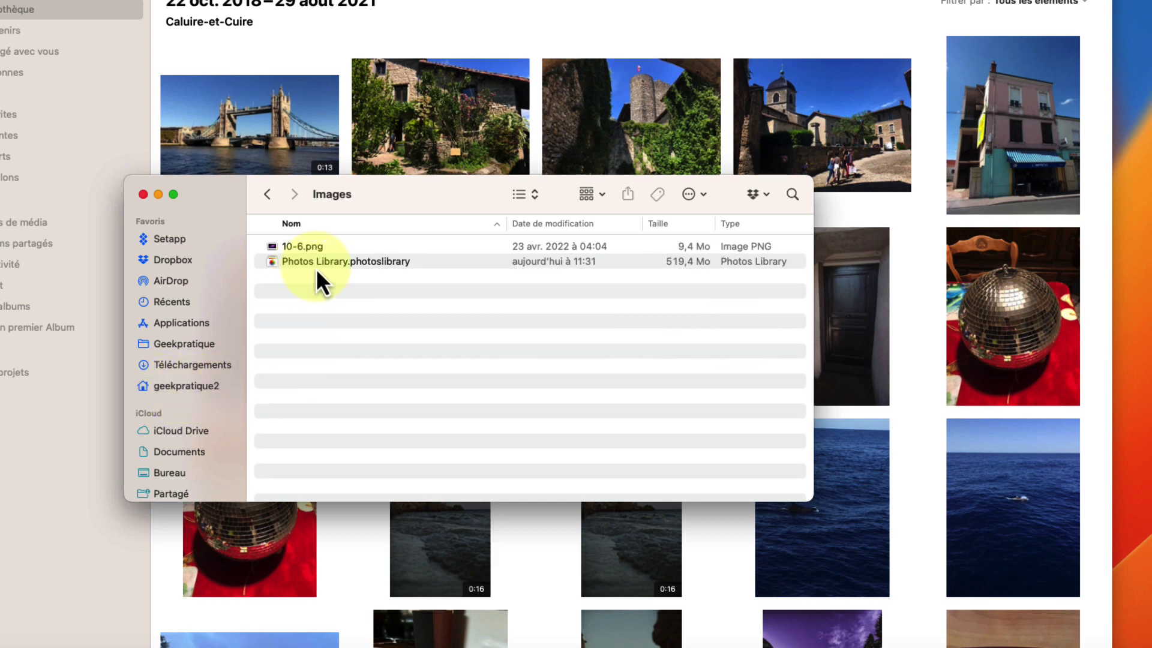
left_click(317, 267)
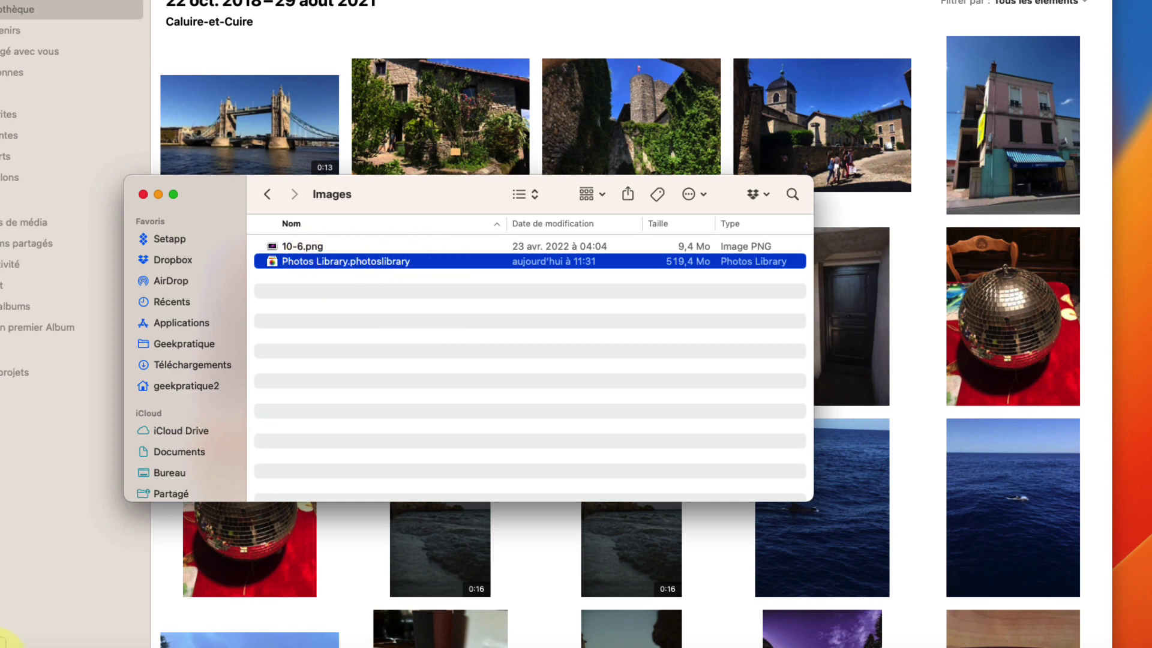
Rename the external drive "Sans titre" as "Photos".
scroll(218, 381, "down", 5)
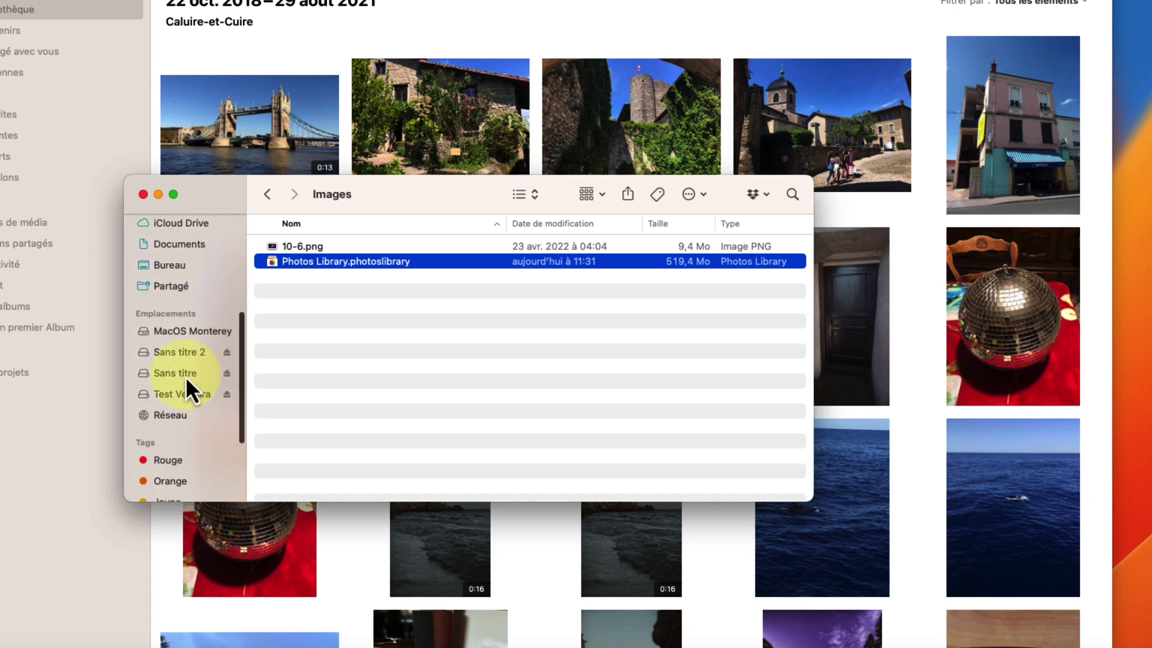
left_click(183, 375)
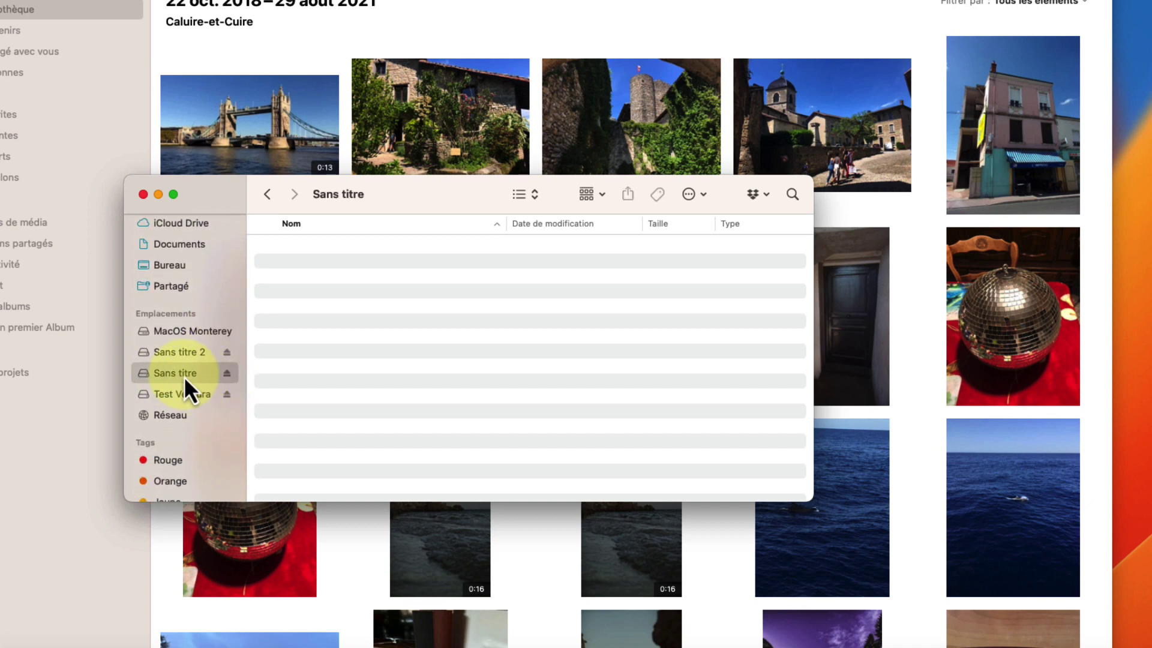
right_click(184, 389)
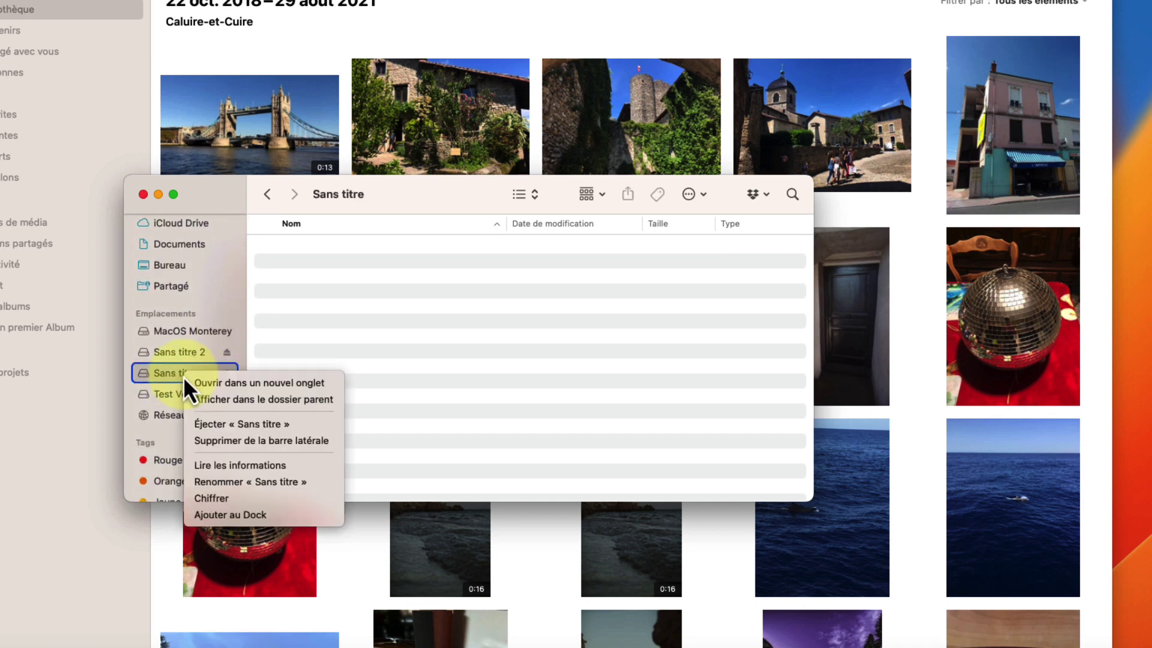
left_click(252, 482)
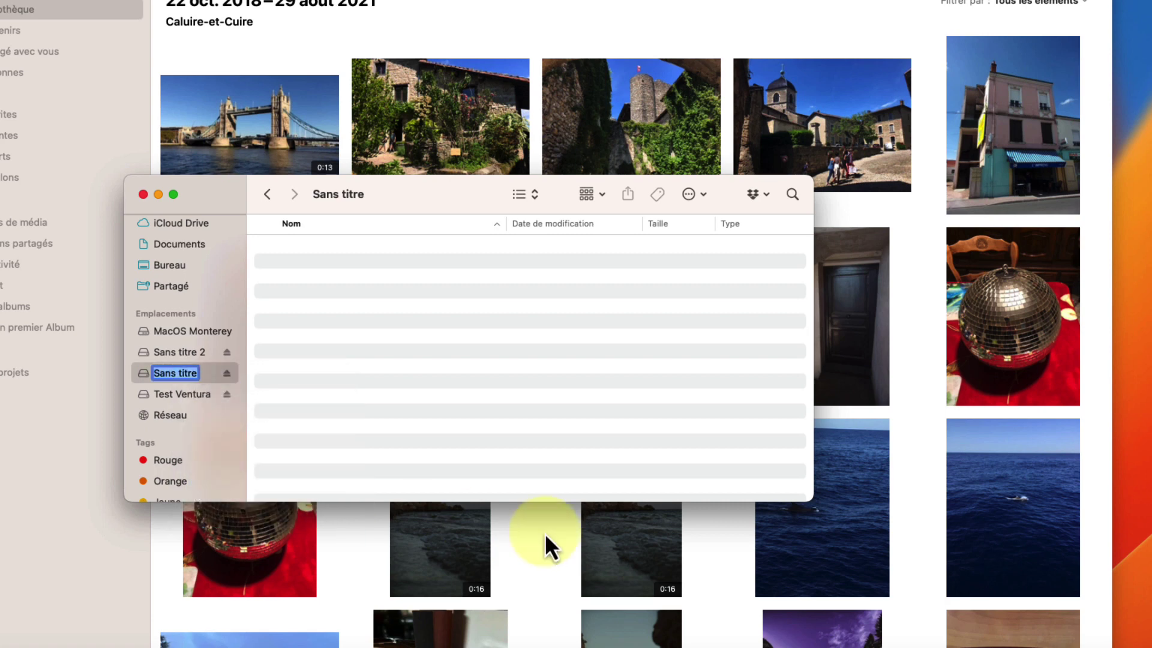
type("Photos")
key("Return")
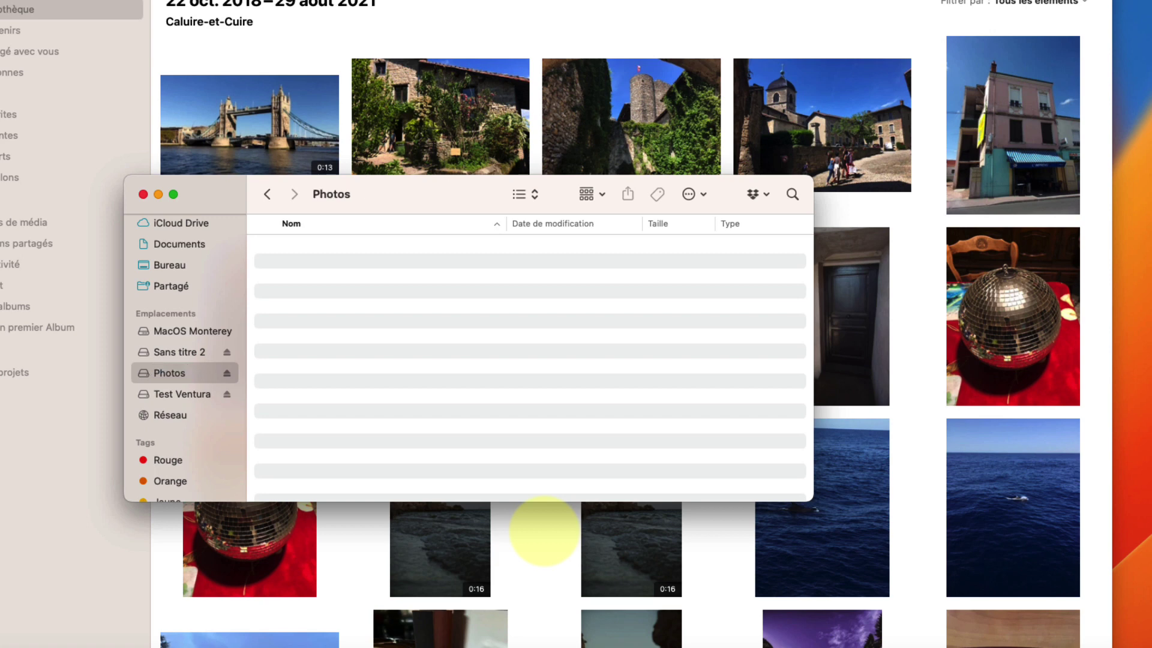
Copy Photos Library.photoslibrary from the home folder's Images folder onto the external Photos drive.
scroll(181, 431, "up", 5)
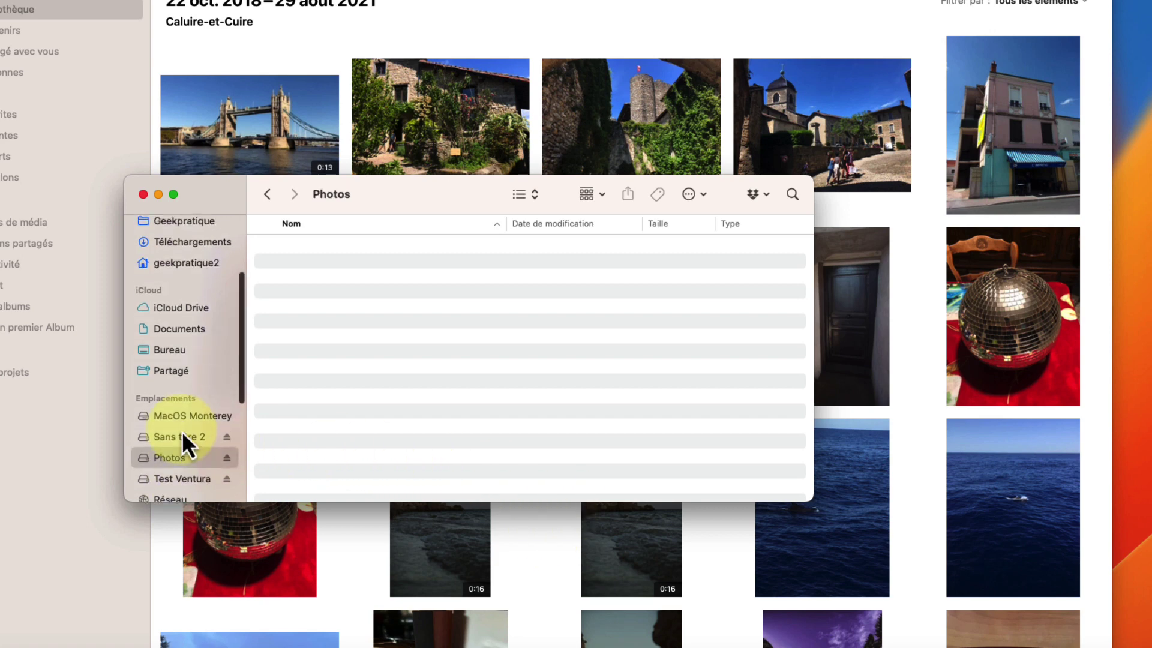
left_click(191, 373)
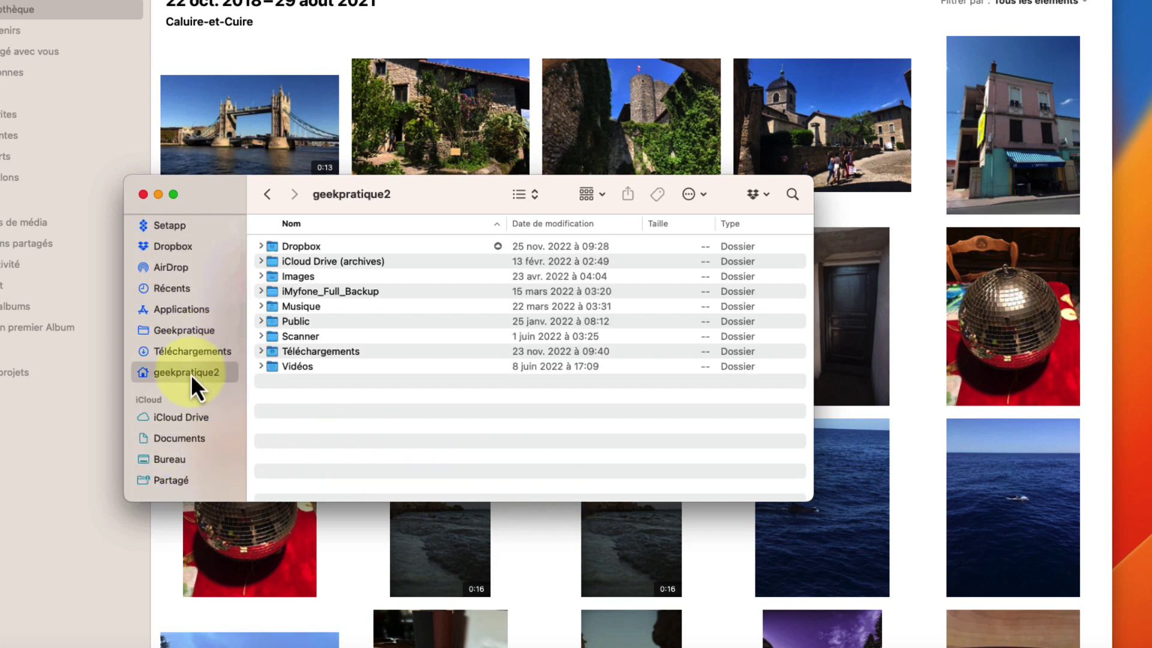
double_click(316, 279)
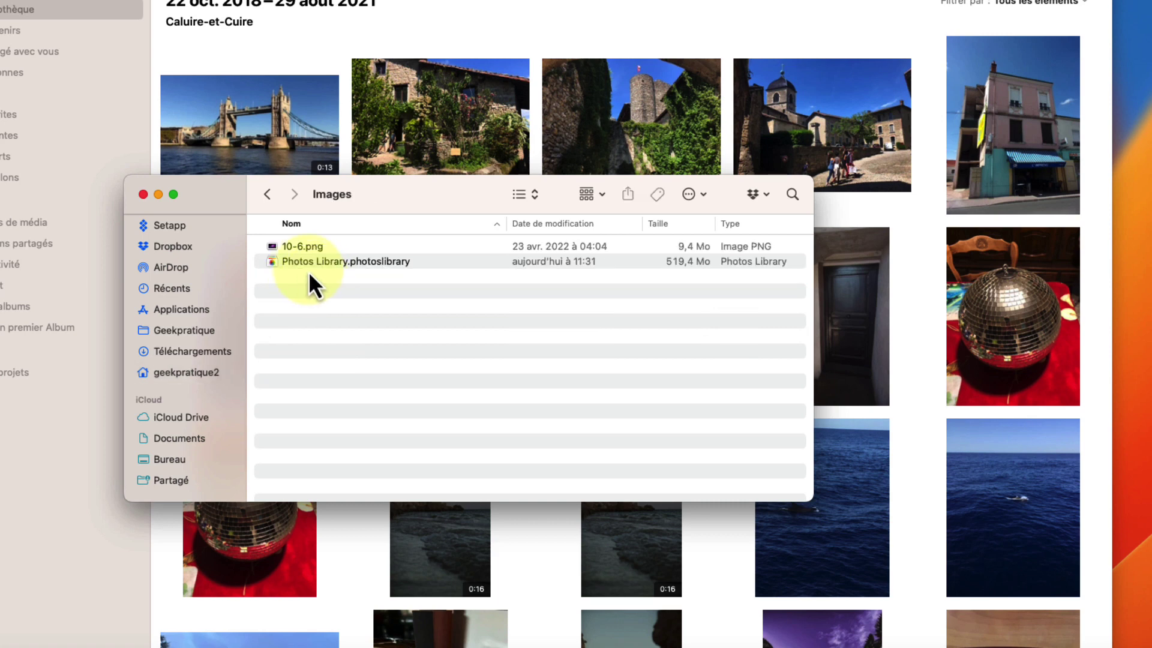
left_click(329, 262)
right_click(329, 261)
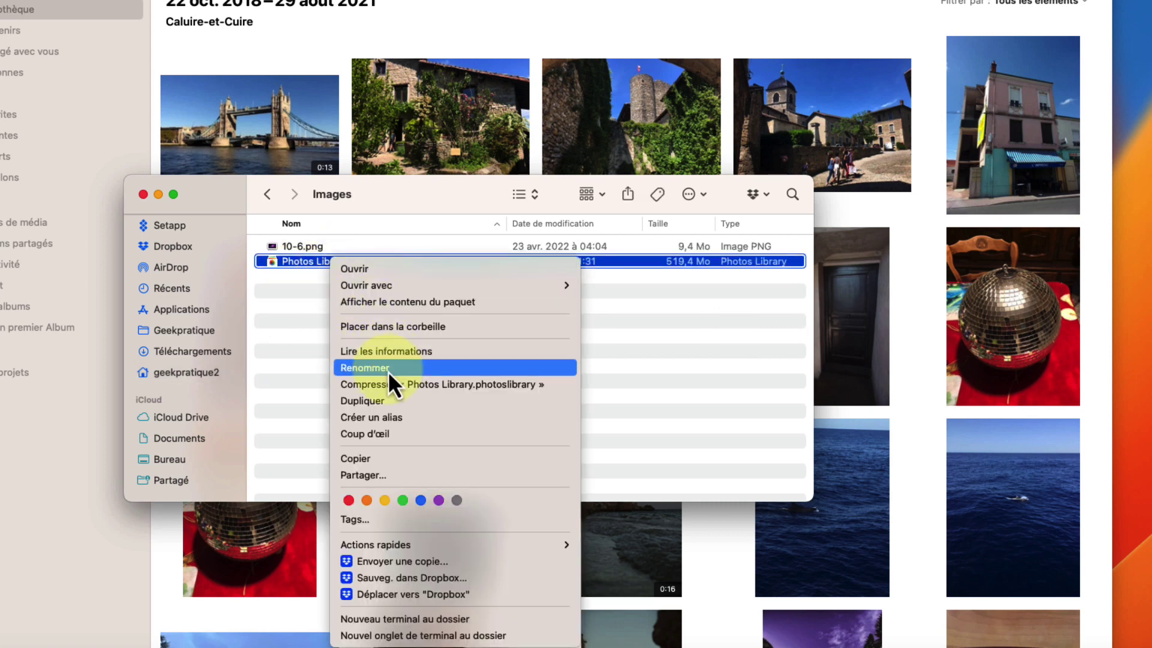
left_click(377, 457)
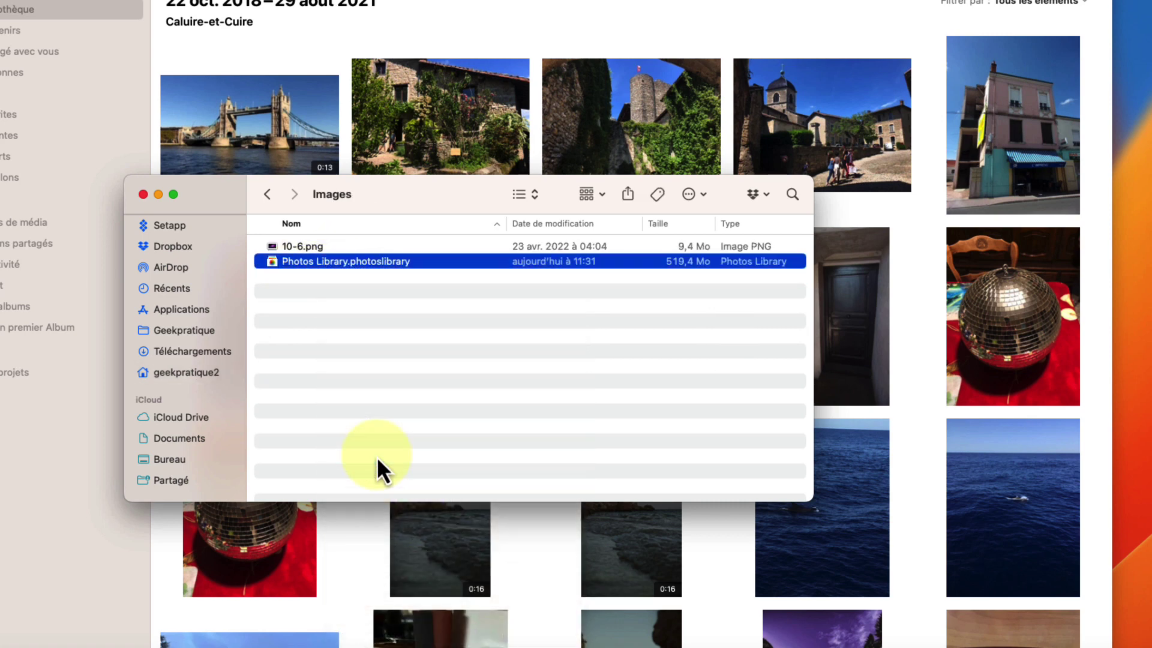
scroll(173, 357, "down", 5)
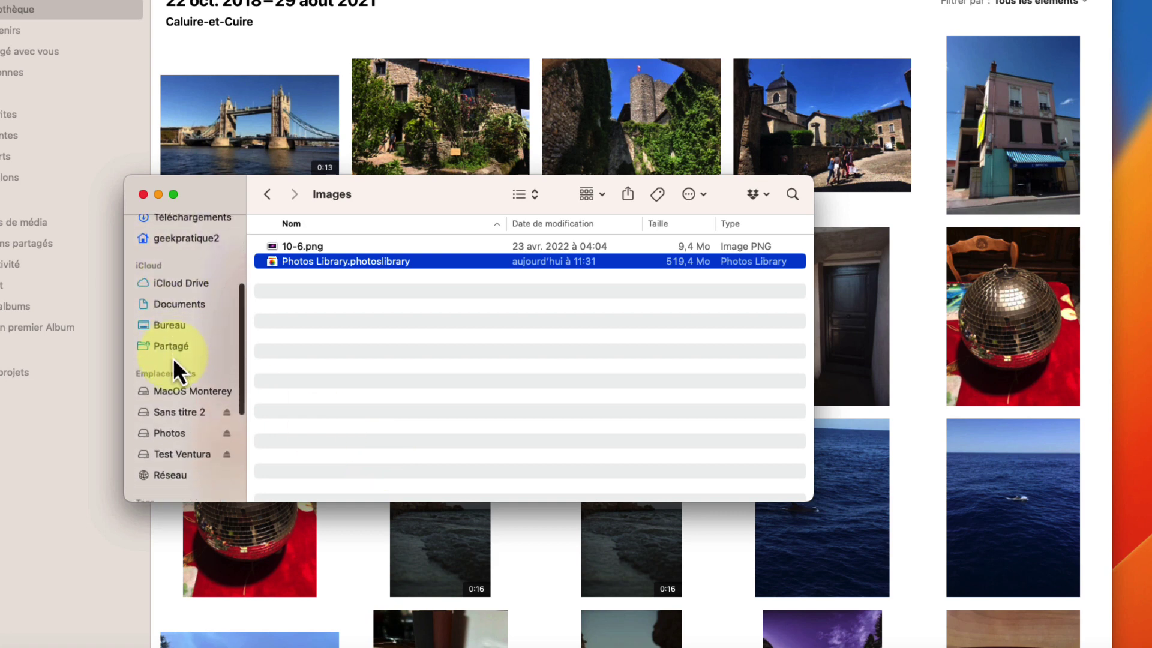
left_click(170, 391)
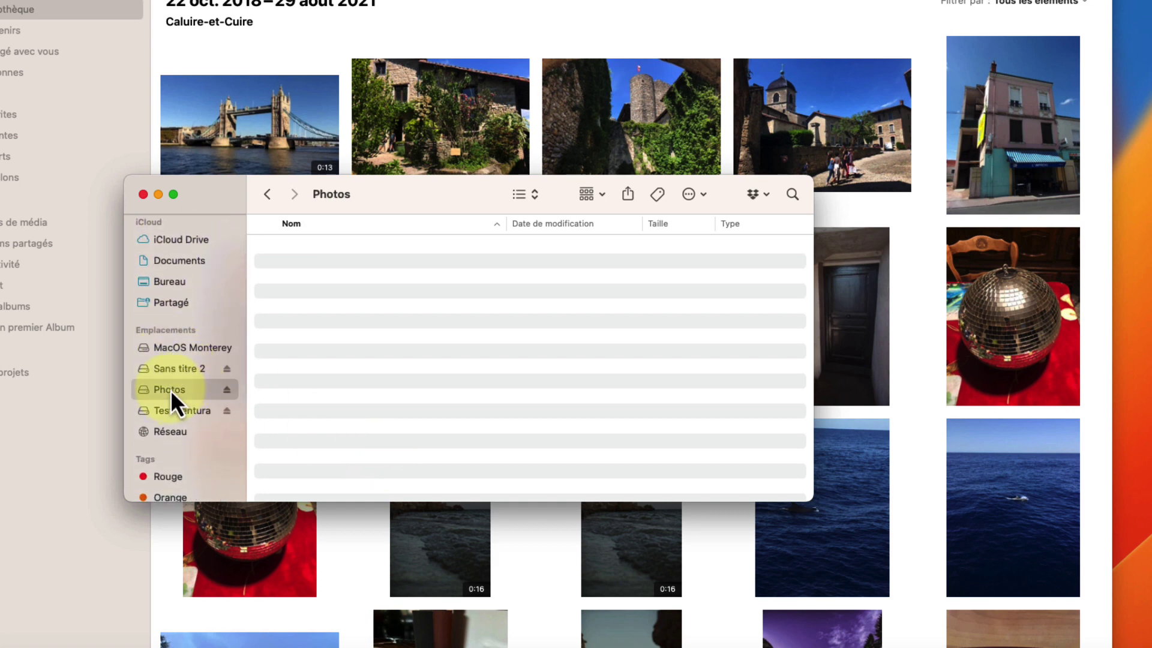
right_click(330, 321)
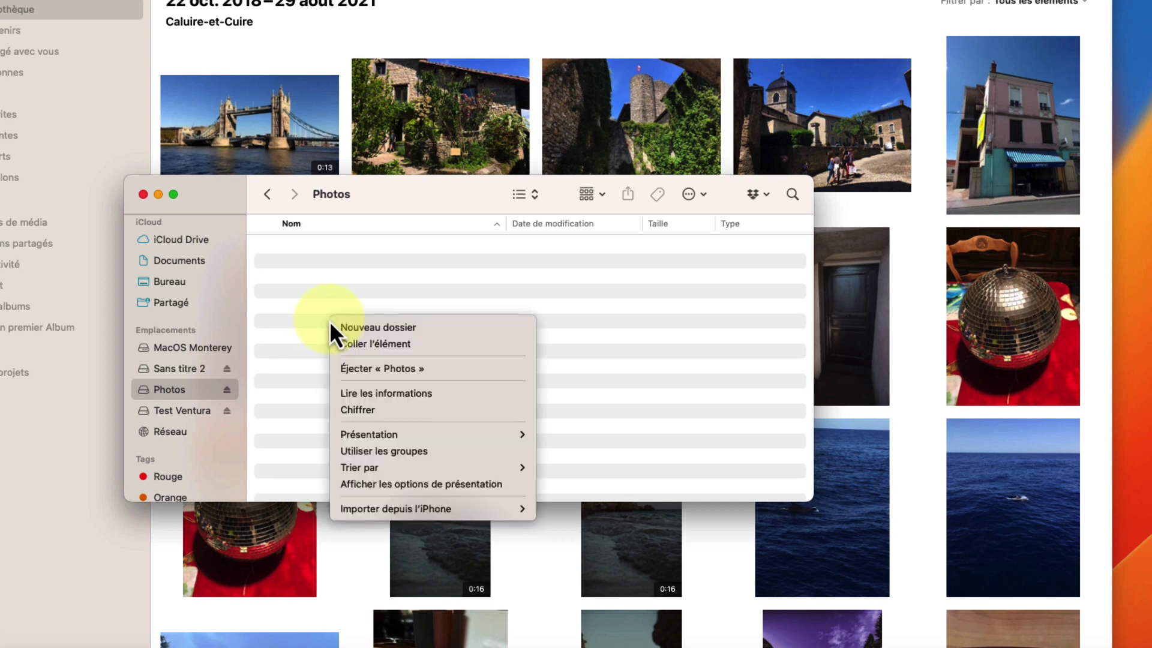
left_click(354, 345)
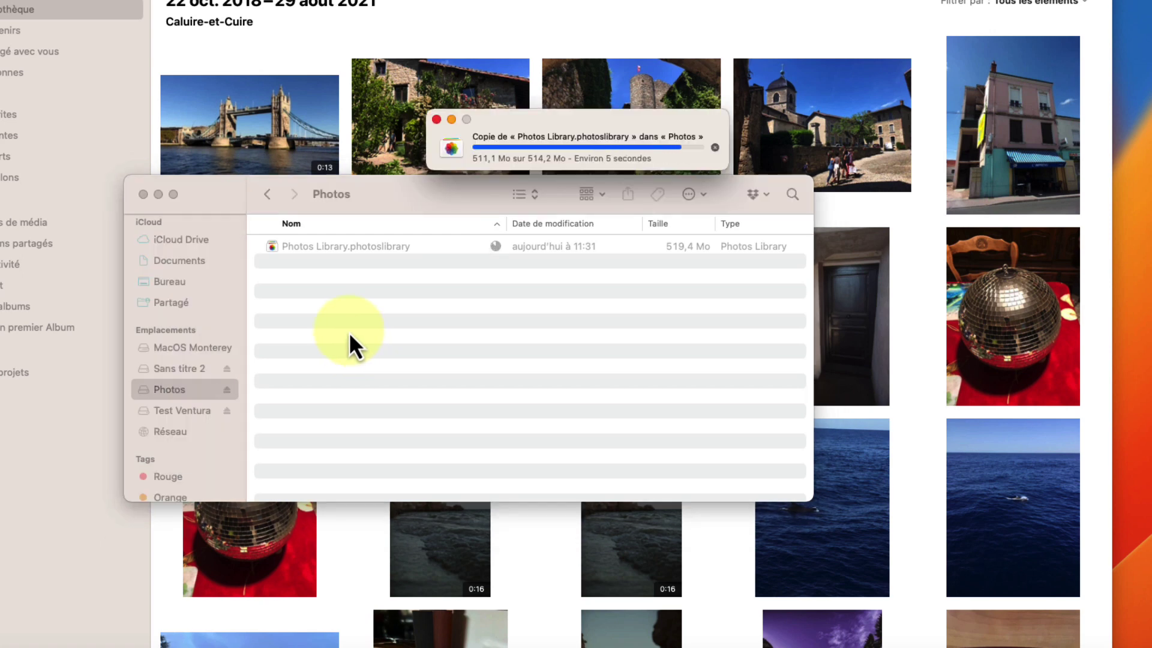
scroll(214, 339, "up", 5)
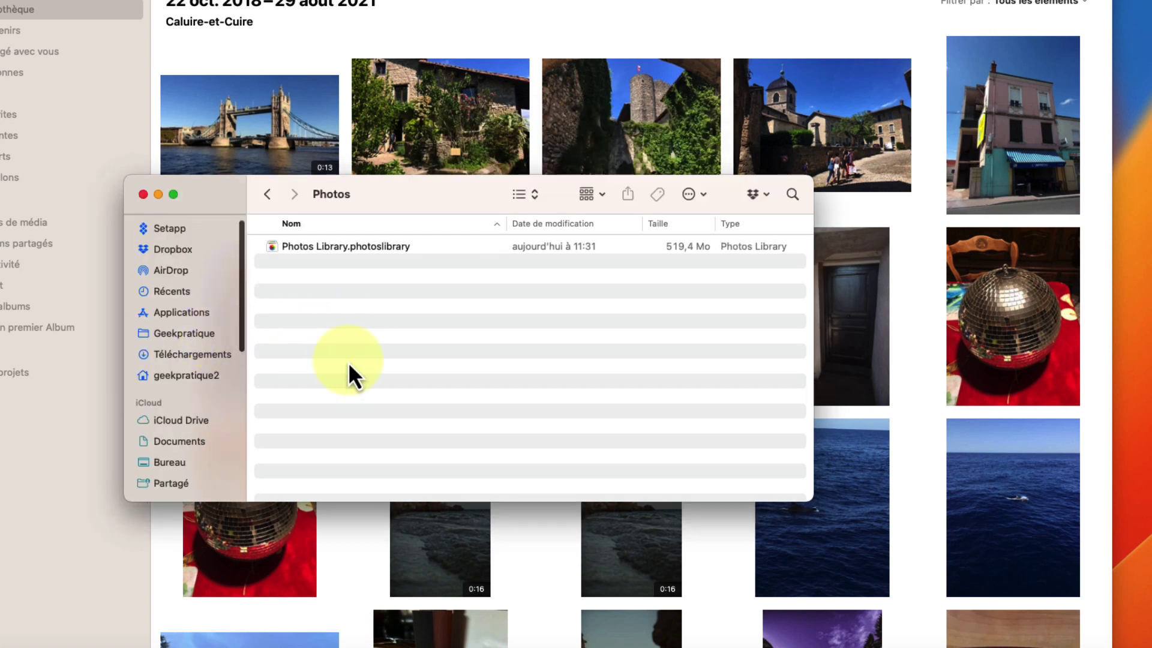
scroll(171, 340, "down", 5)
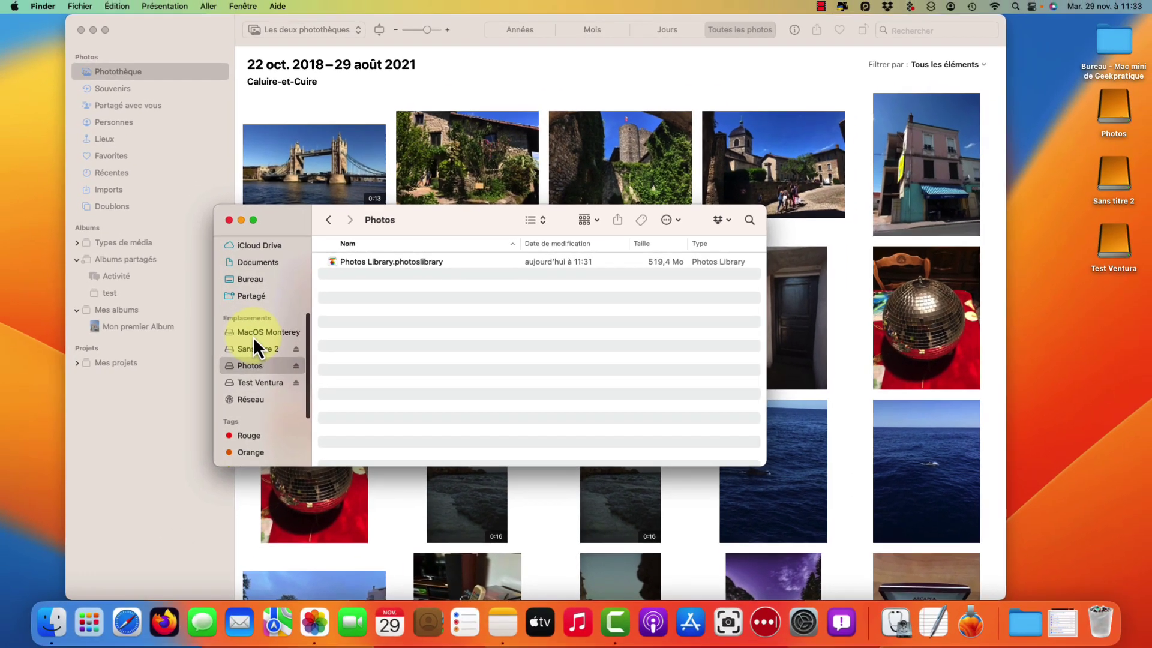
Close the Finder window, quit Photos, and relaunch it with the library at /Volumes/Photos/Photos Library.photoslibrary.
key("cmd+w")
right_click(314, 621)
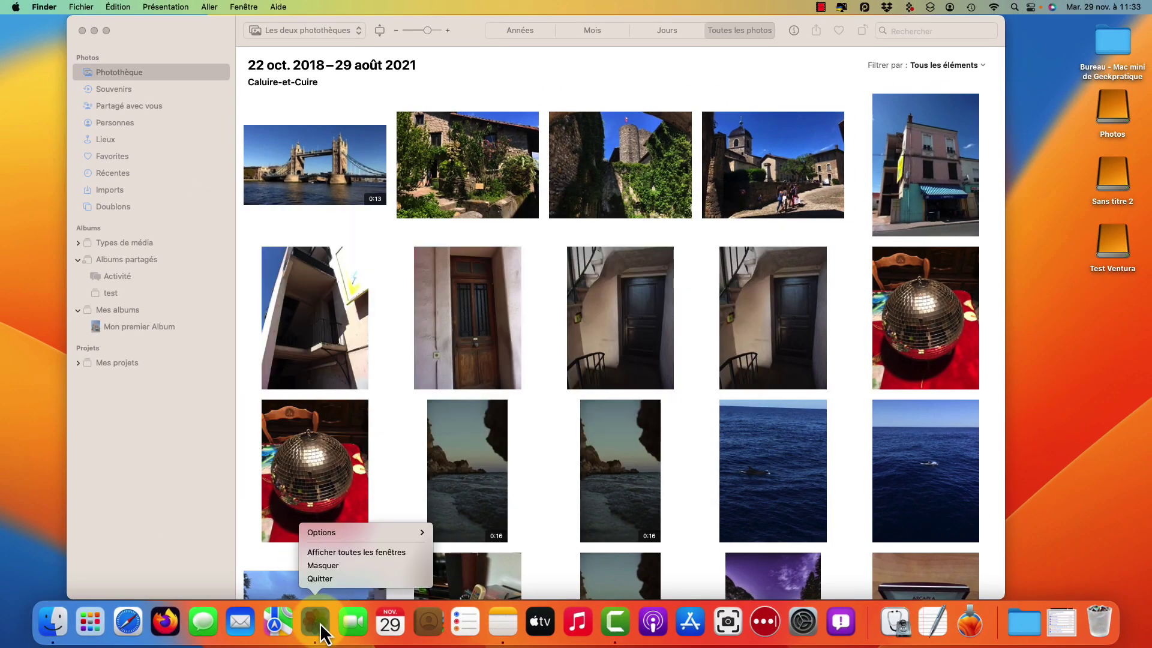
left_click(329, 582)
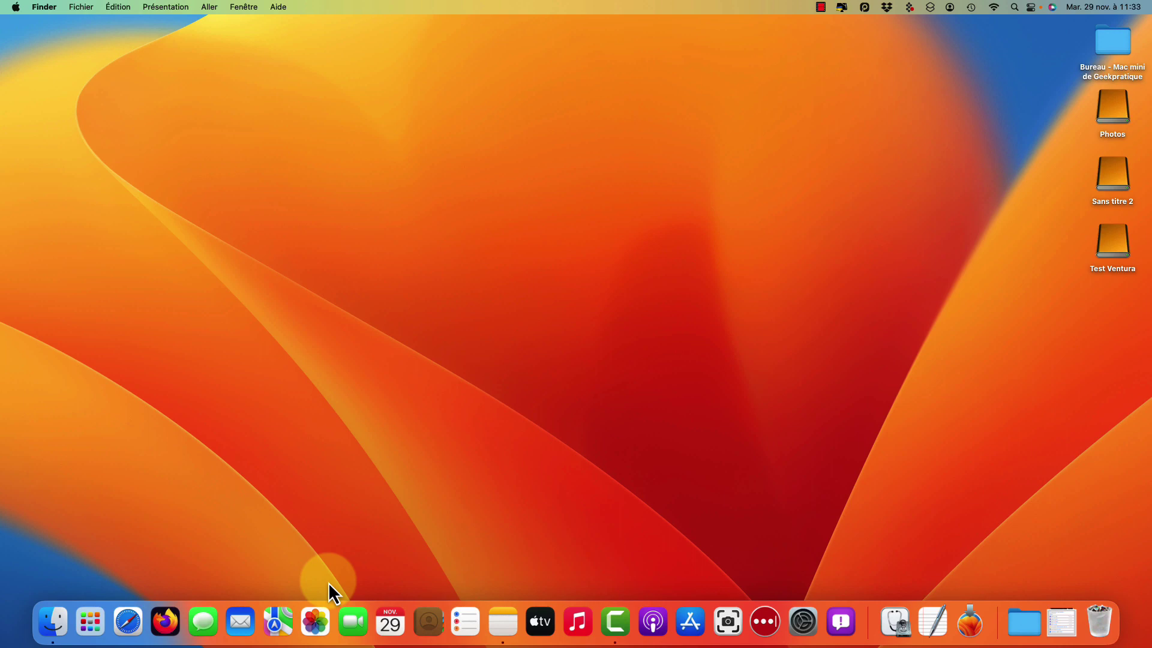
key("alt")
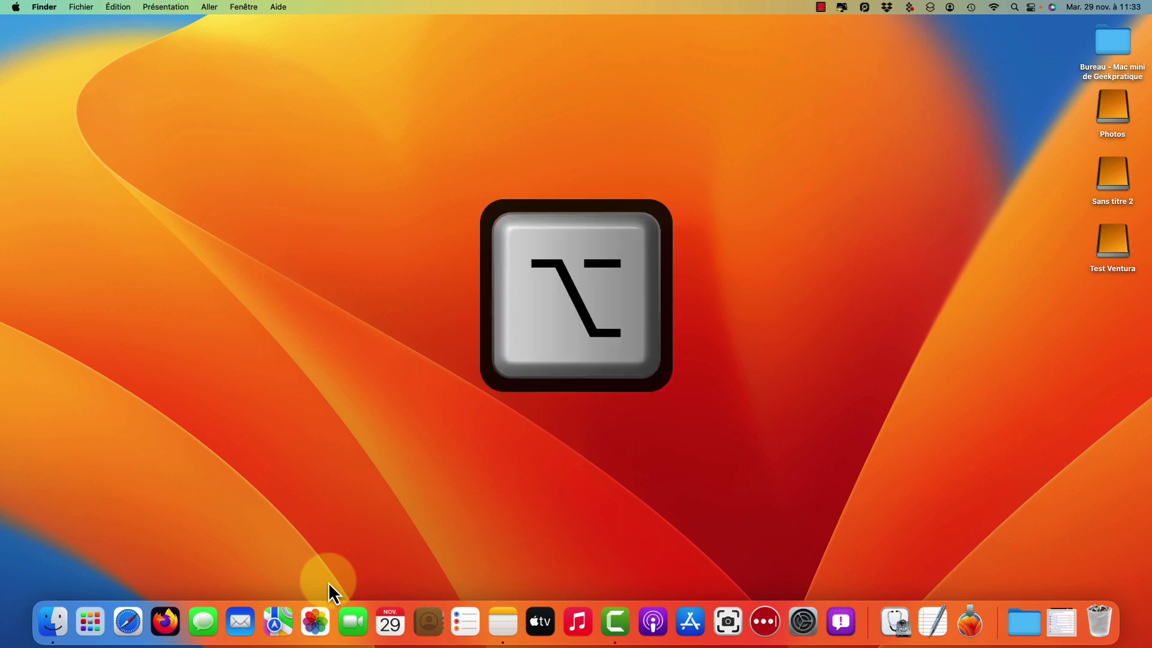
left_click(315, 622, "alt")
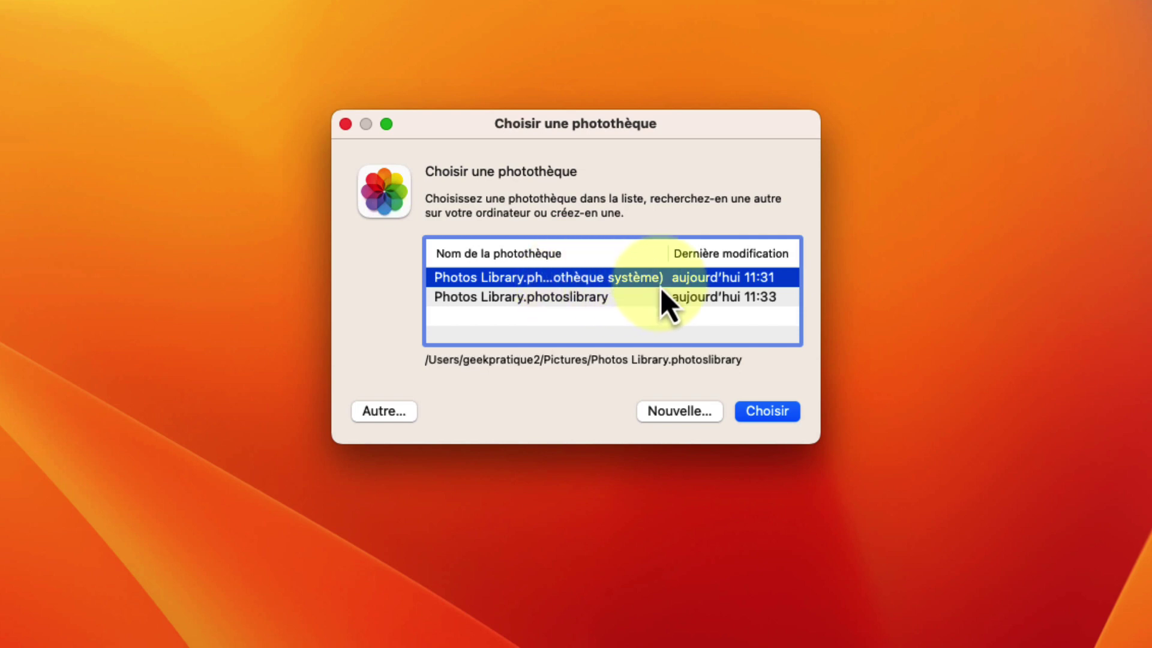
left_click(563, 303)
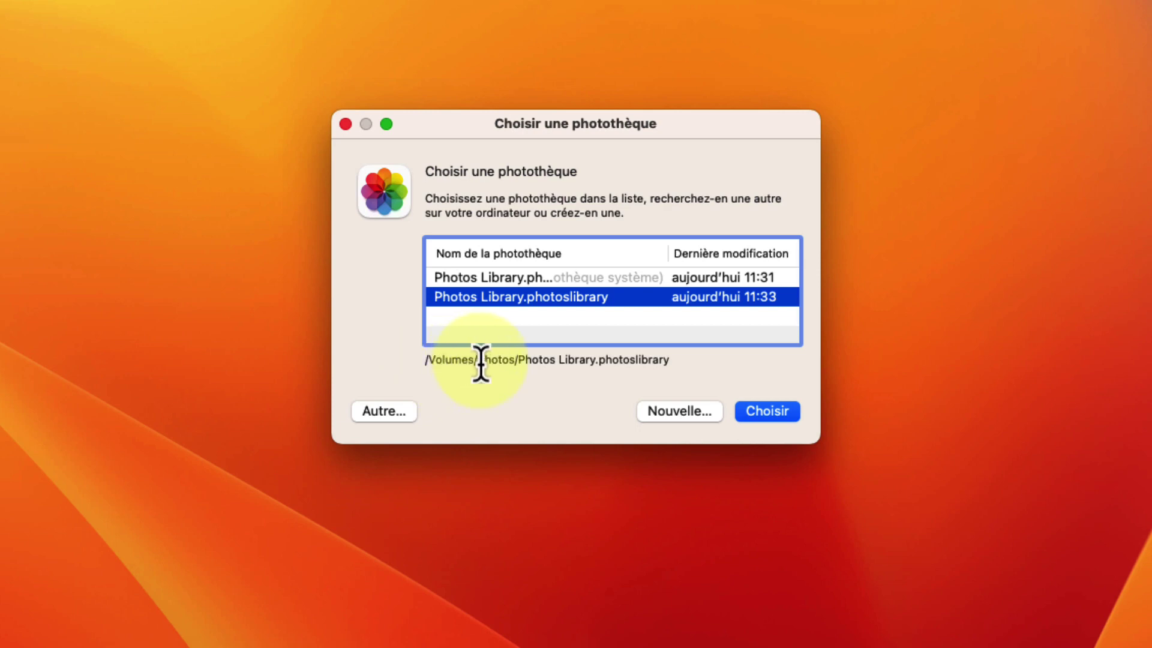
left_click(778, 416)
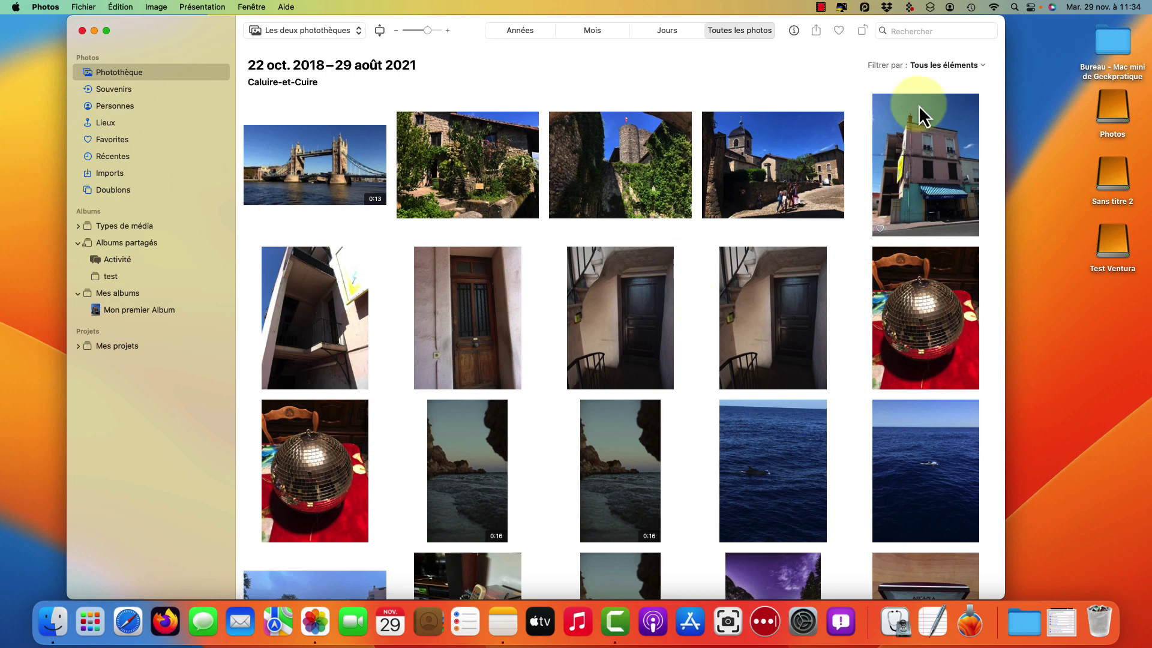
Make the library on the Photos drive the system photo library, and set Photos iCloud to download originals to this Mac.
left_click(1125, 113)
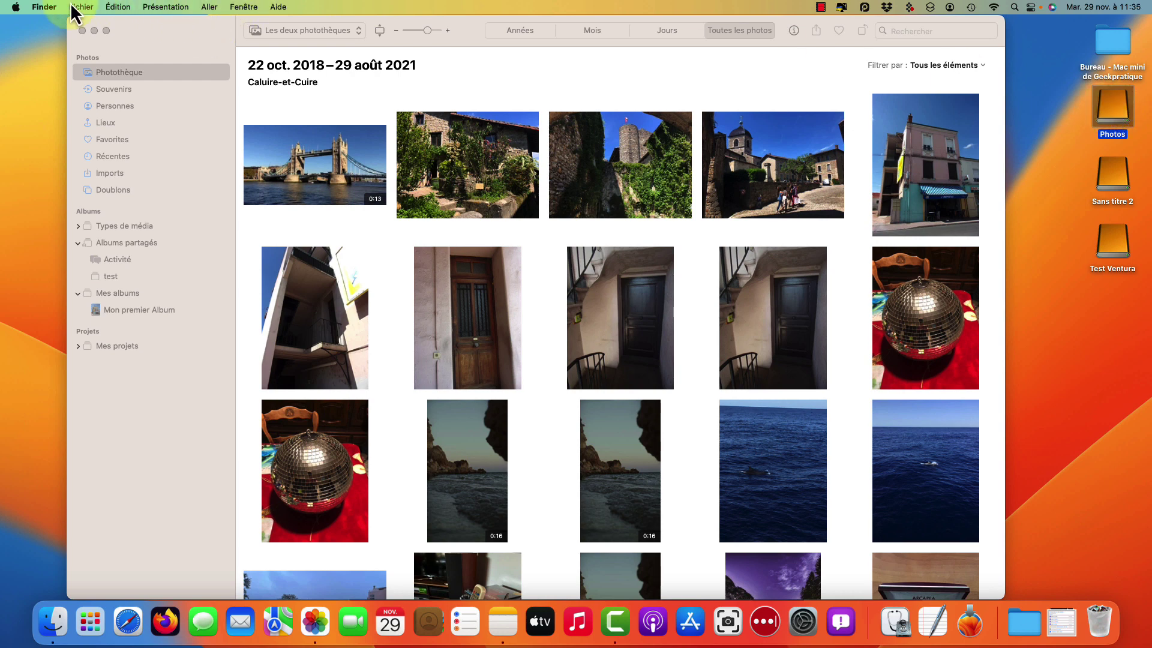
left_click(134, 30)
left_click(45, 8)
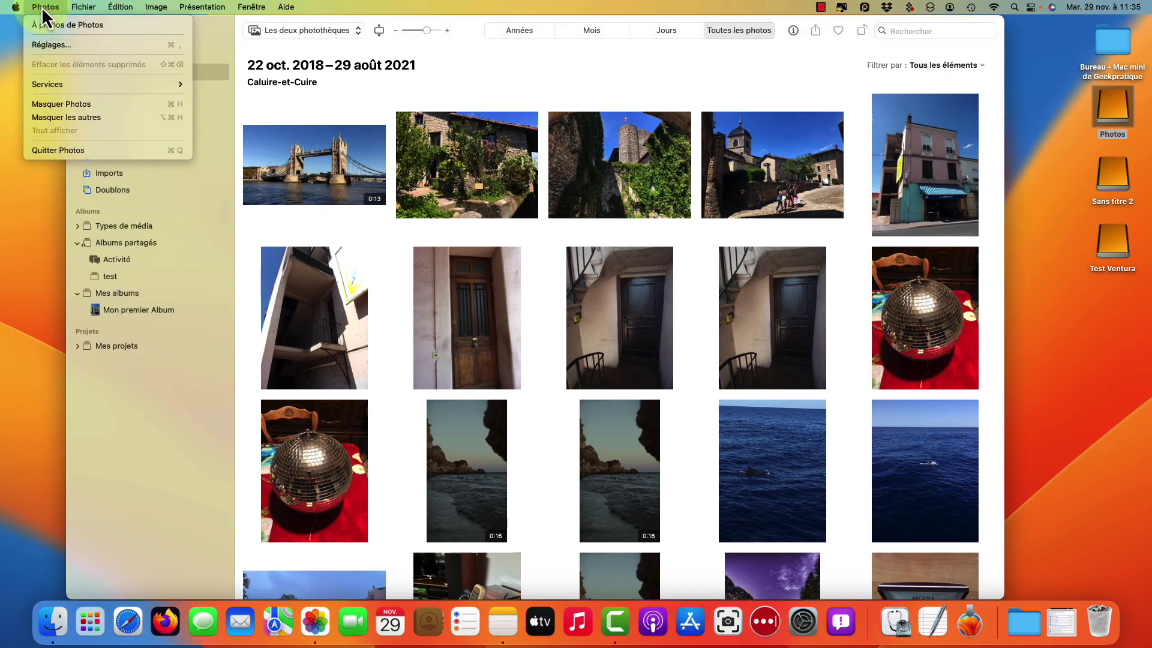
left_click(53, 43)
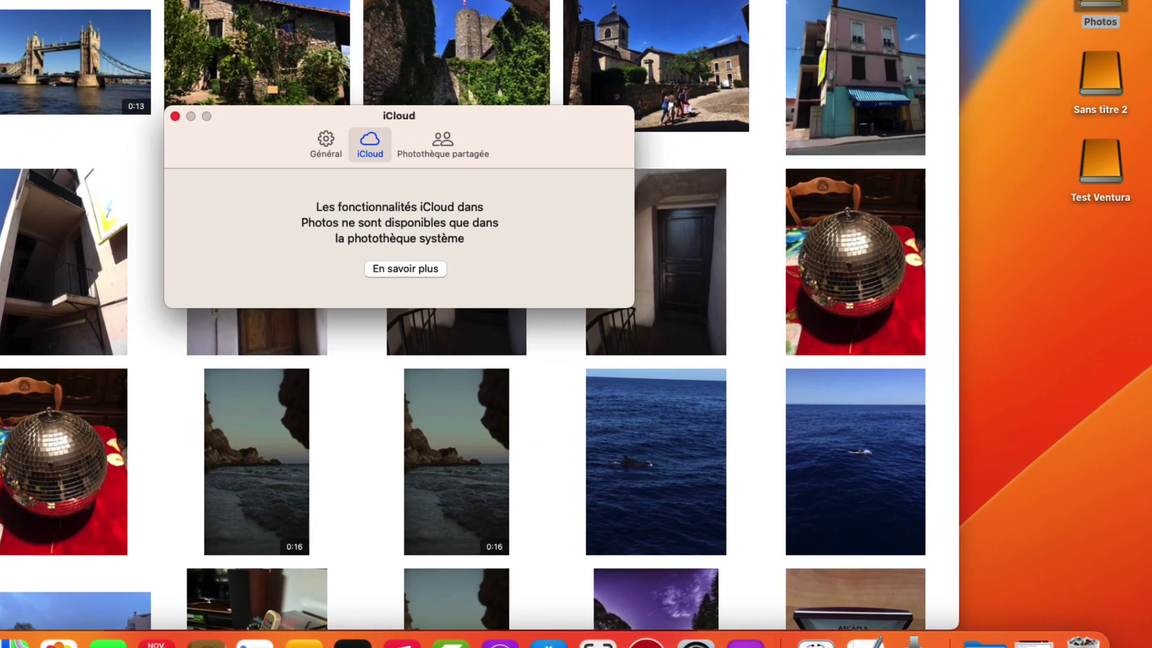
left_click(325, 144)
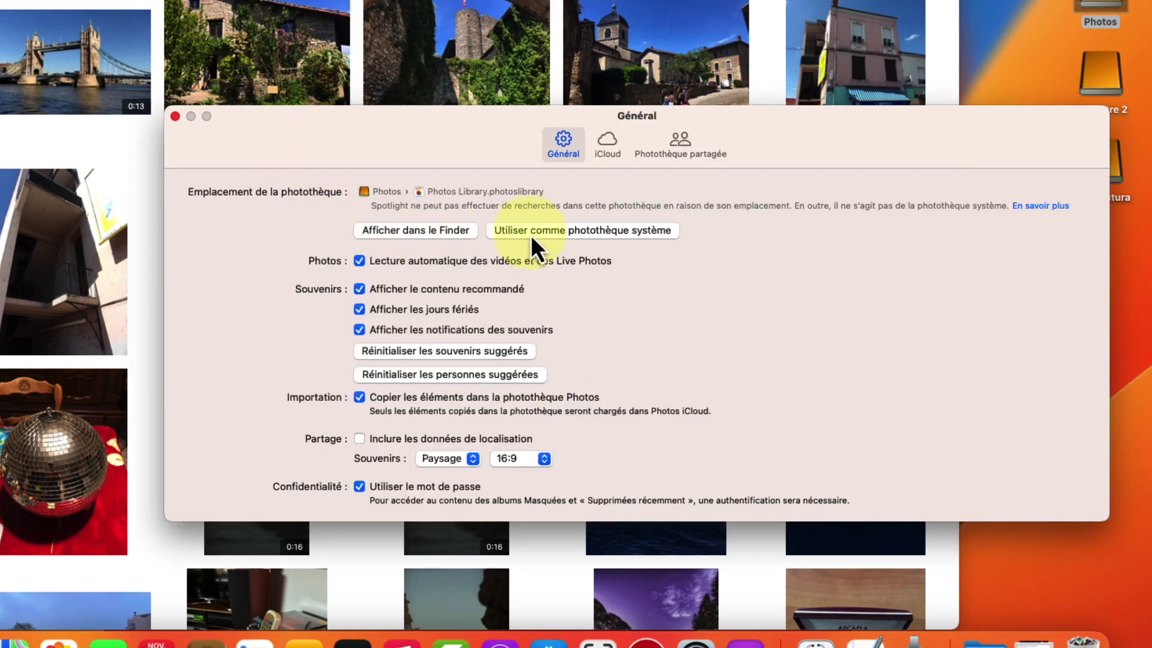
left_click(613, 231)
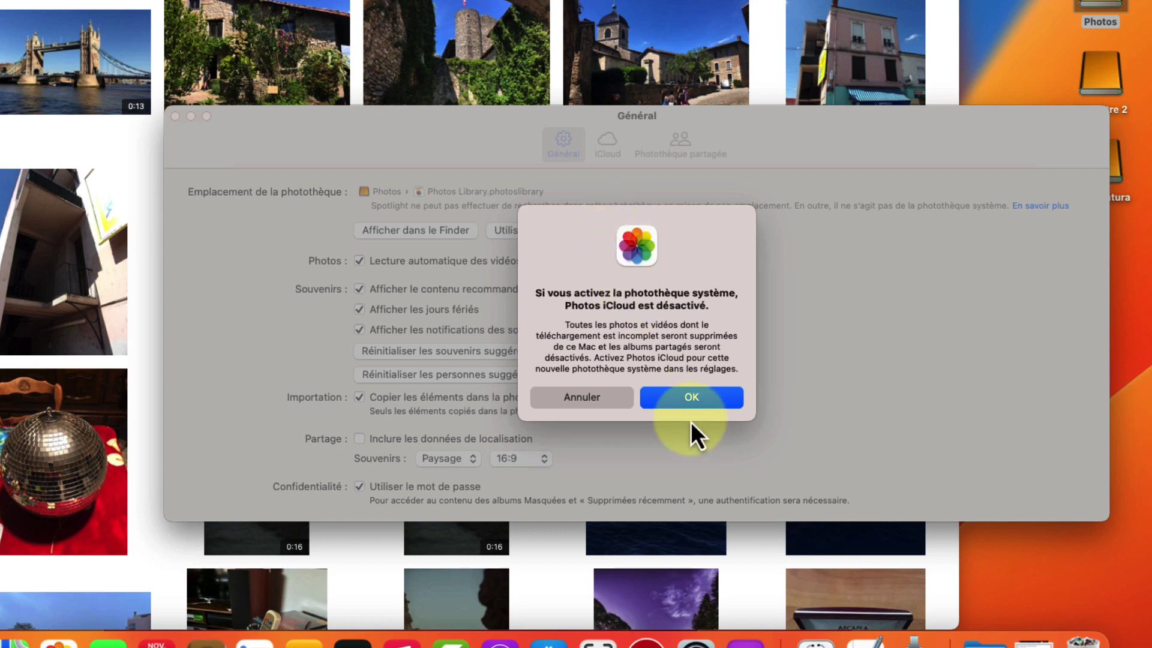
left_click(700, 402)
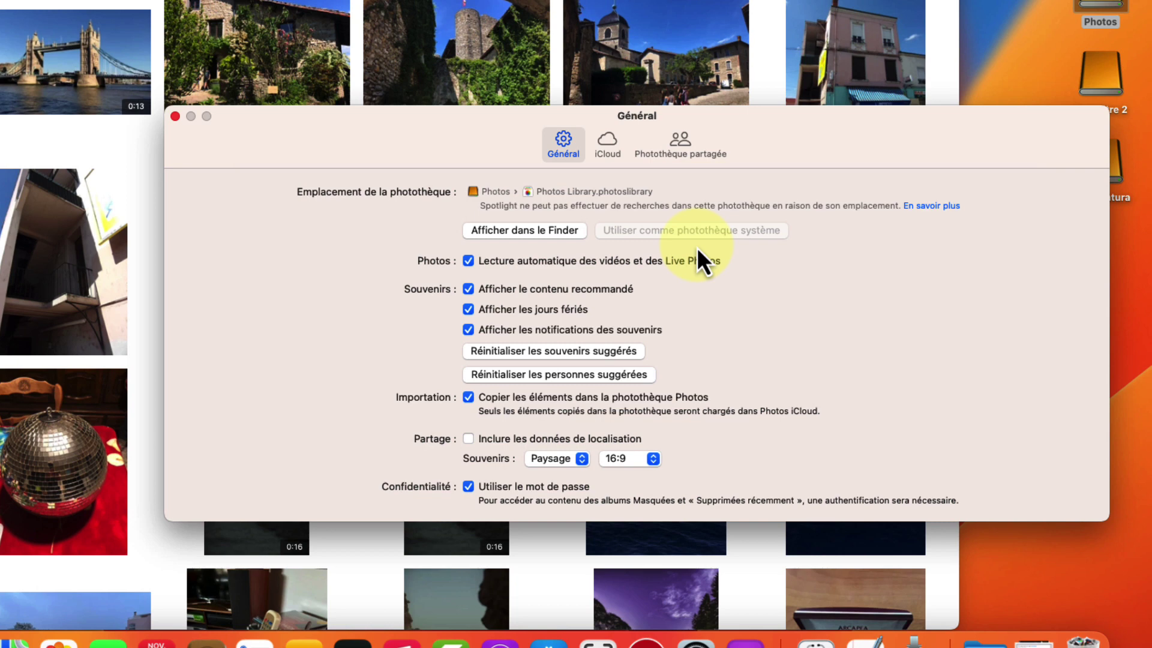
left_click(611, 149)
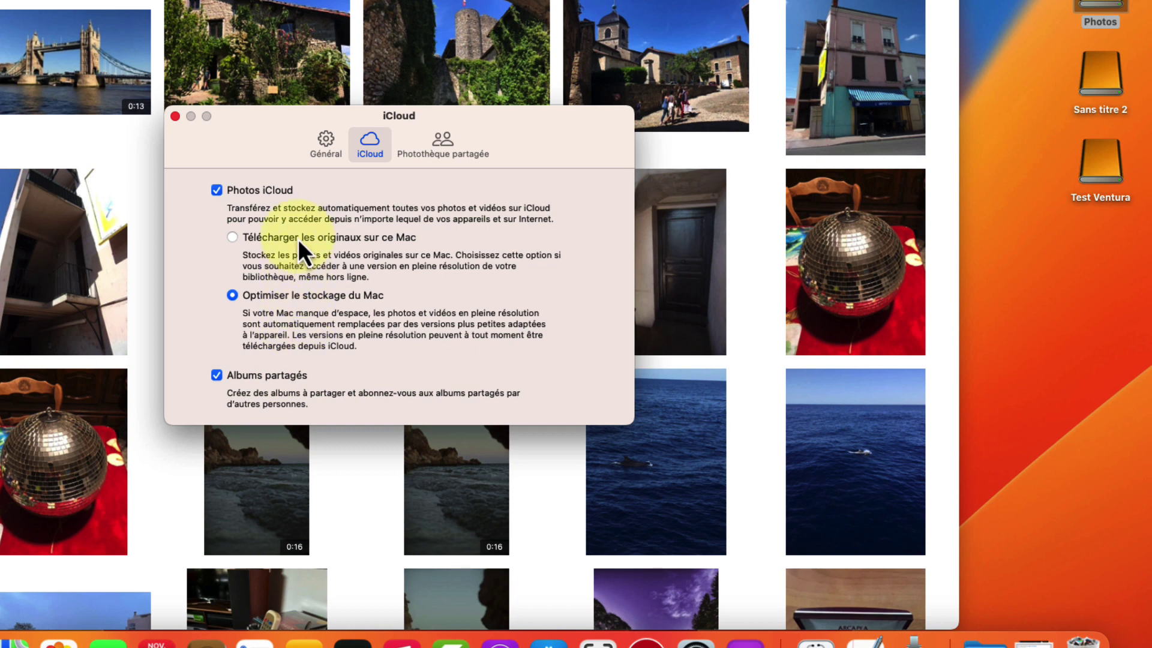
left_click(265, 240)
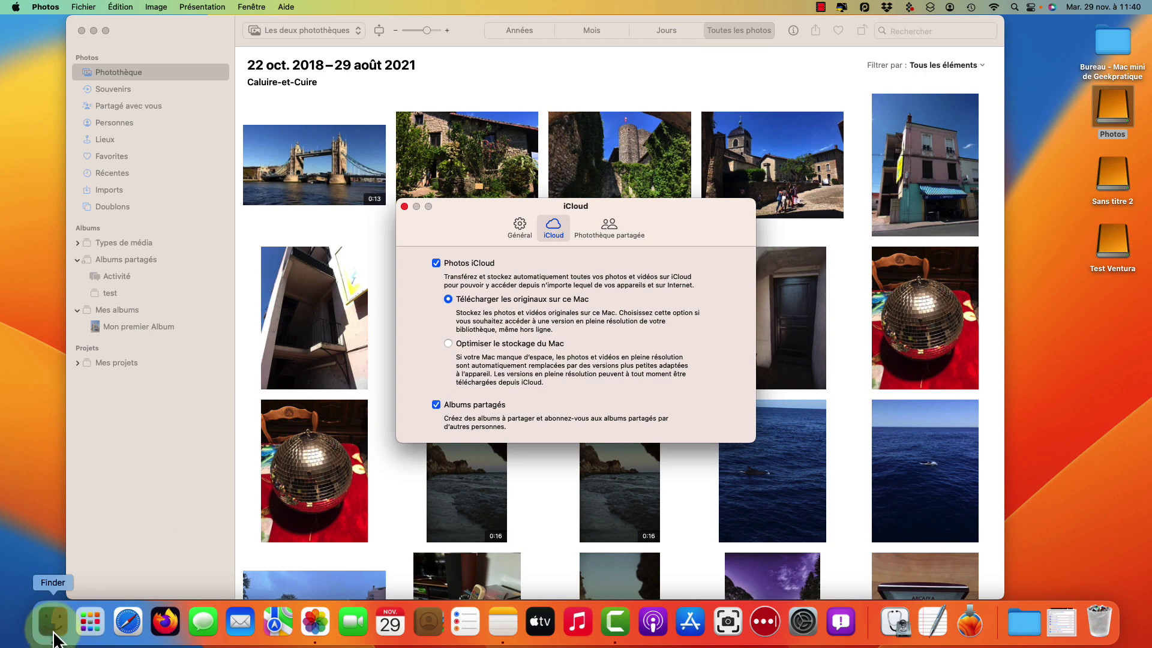
Switch to Finder and select the original Photos Library.photoslibrary in the home folder's Images folder.
left_click(53, 622)
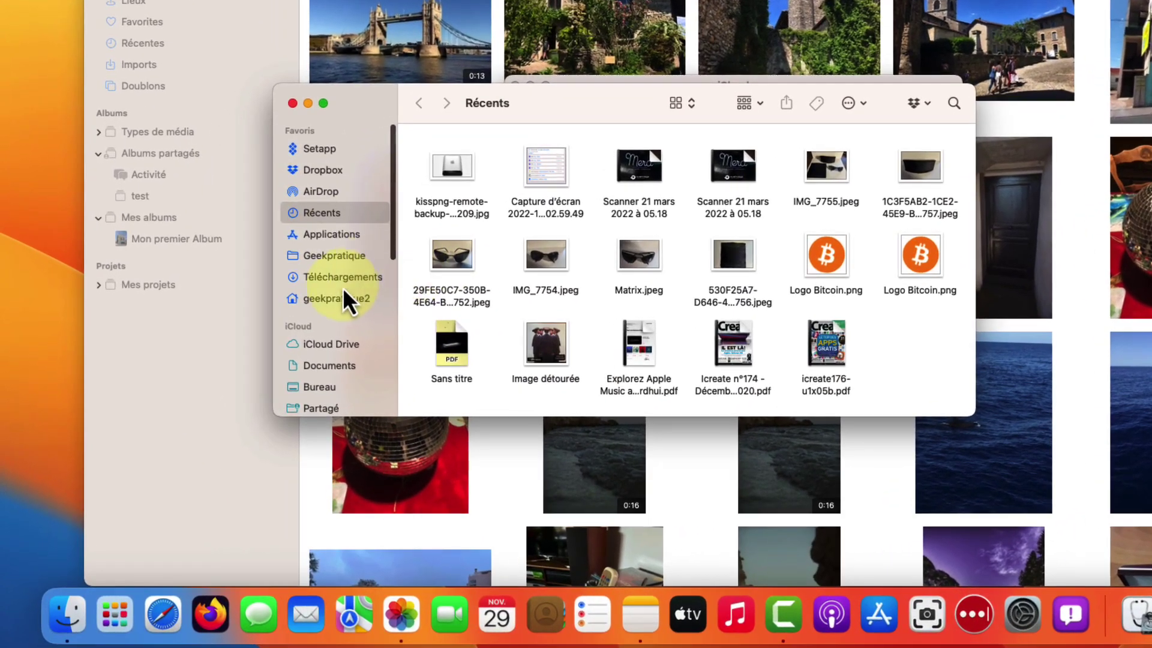
left_click(282, 350)
double_click(478, 191)
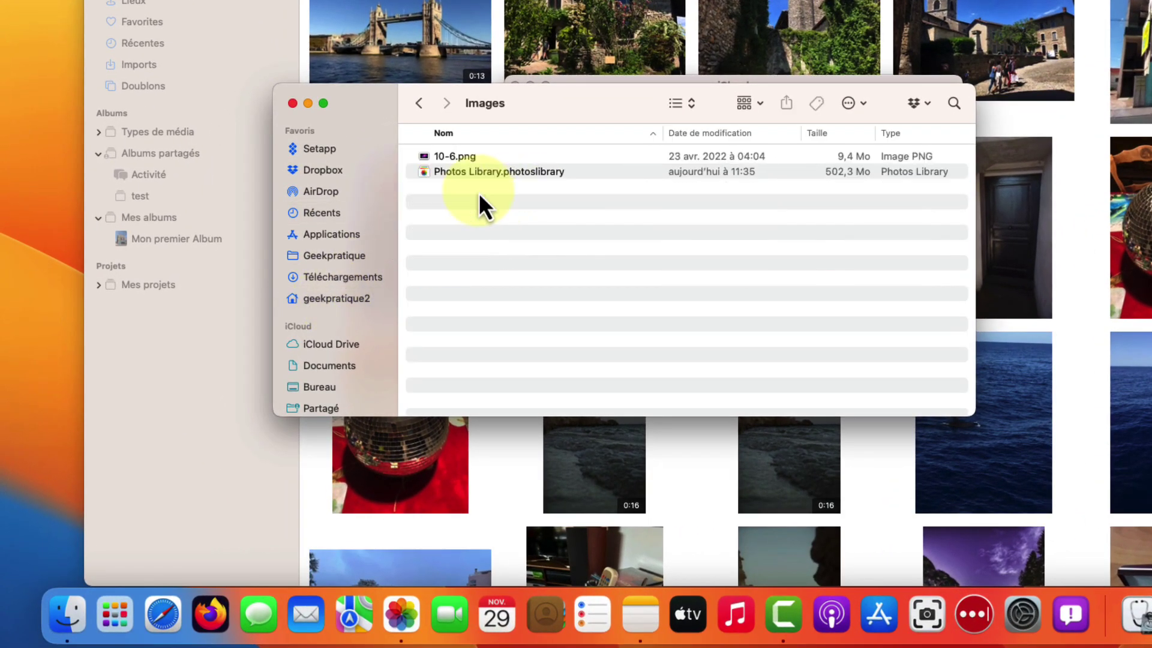
left_click(491, 172)
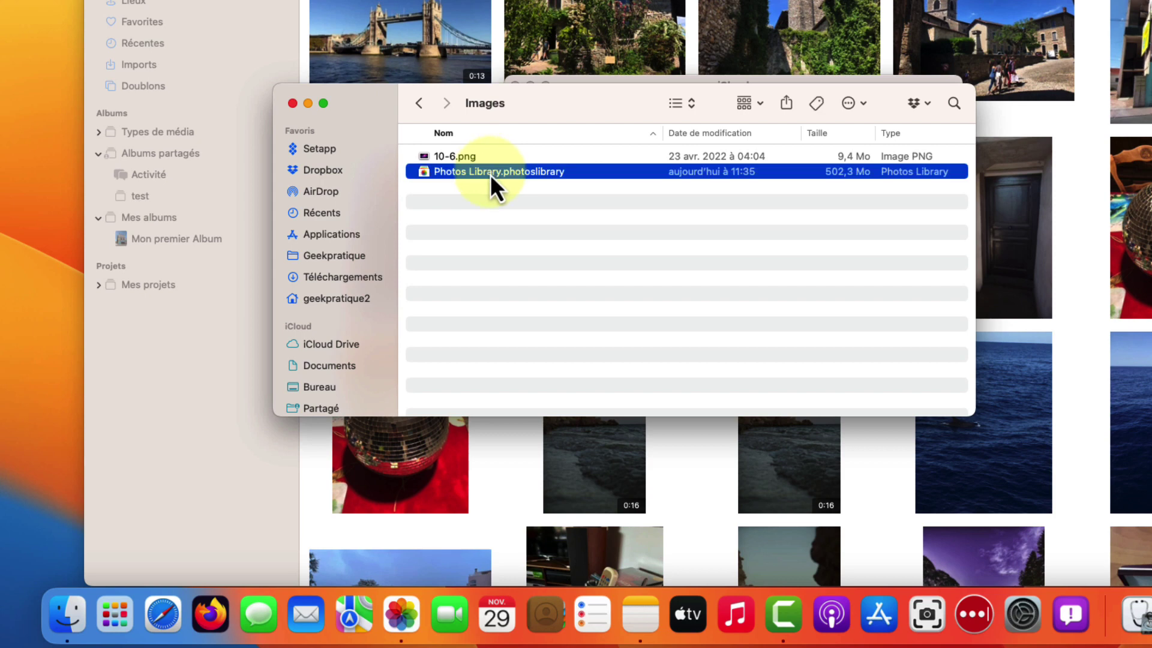